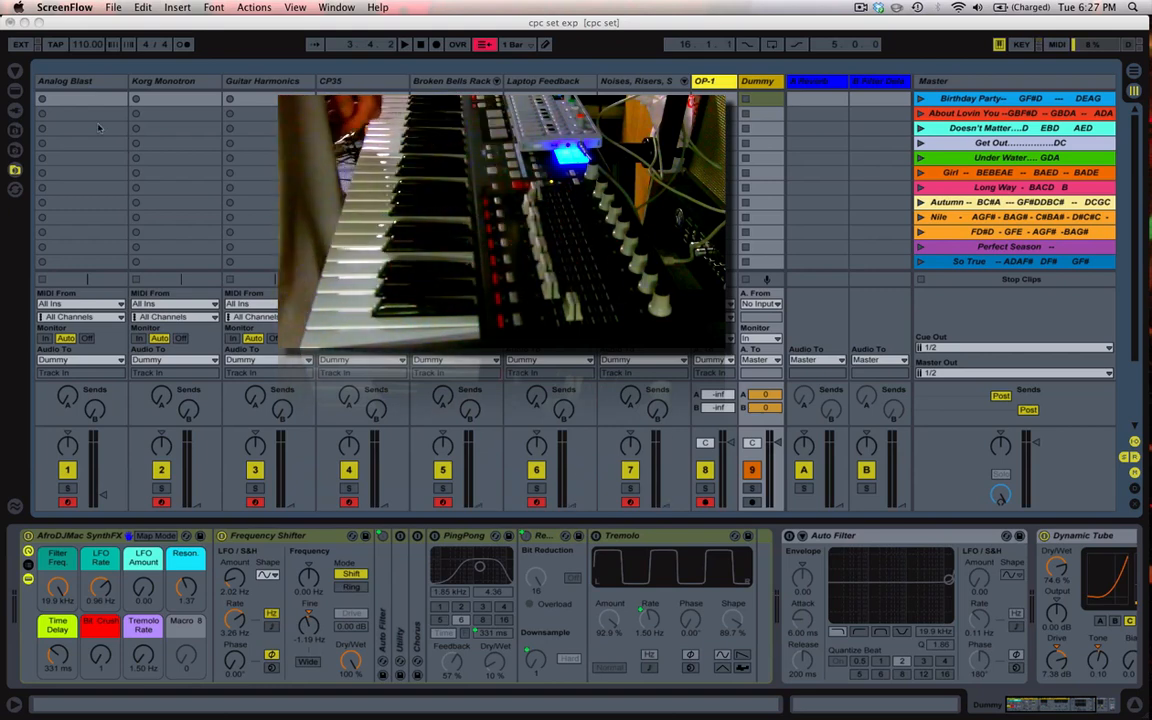
Examine the device chains of the instrument tracks from Analog Blast to Noises, Risers, Swooshes, and of the Dummy track.
click(86, 84)
click(86, 84)
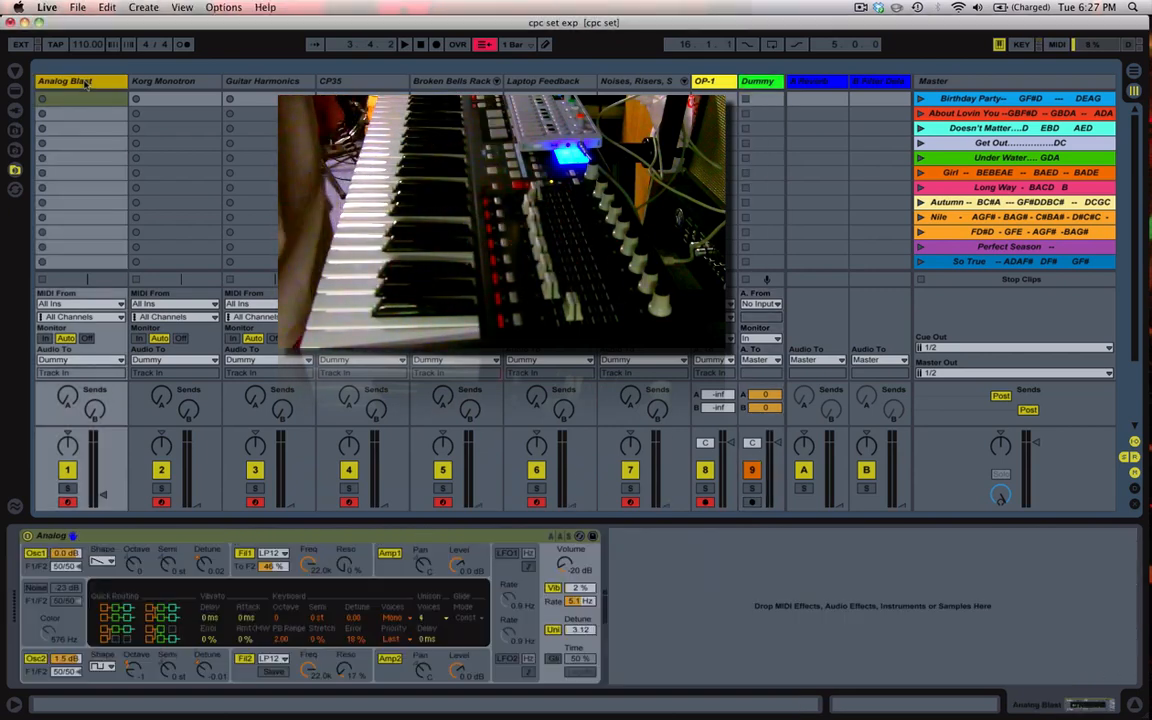
click(176, 84)
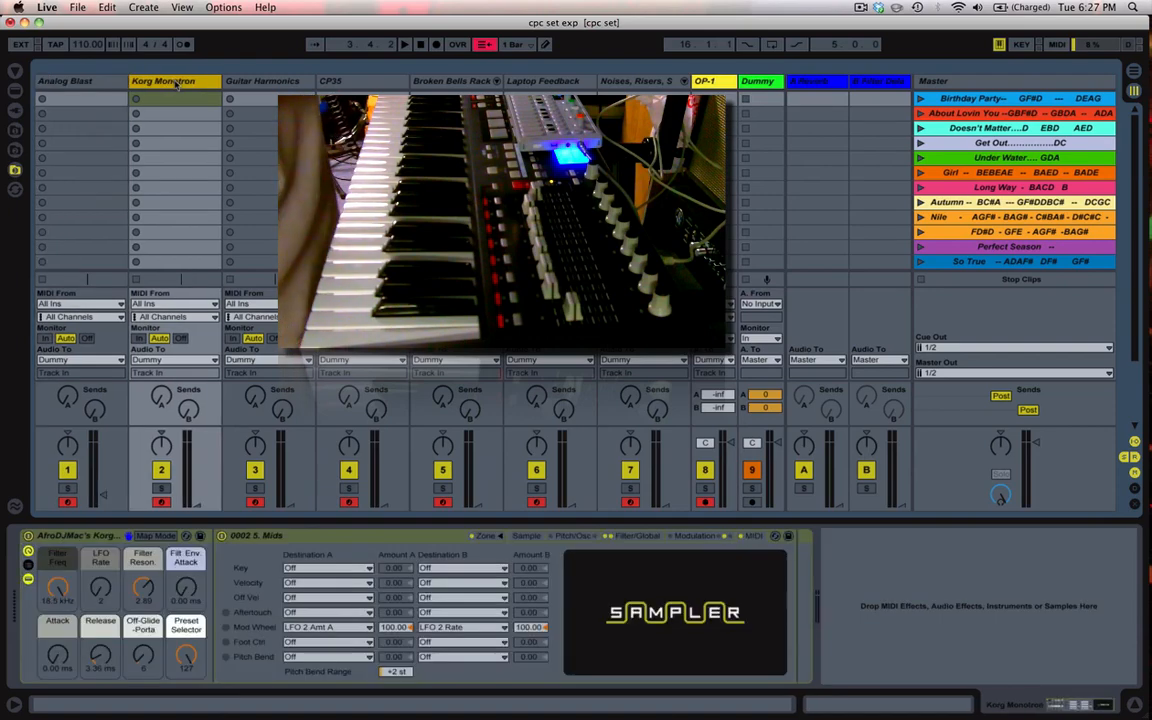
click(279, 84)
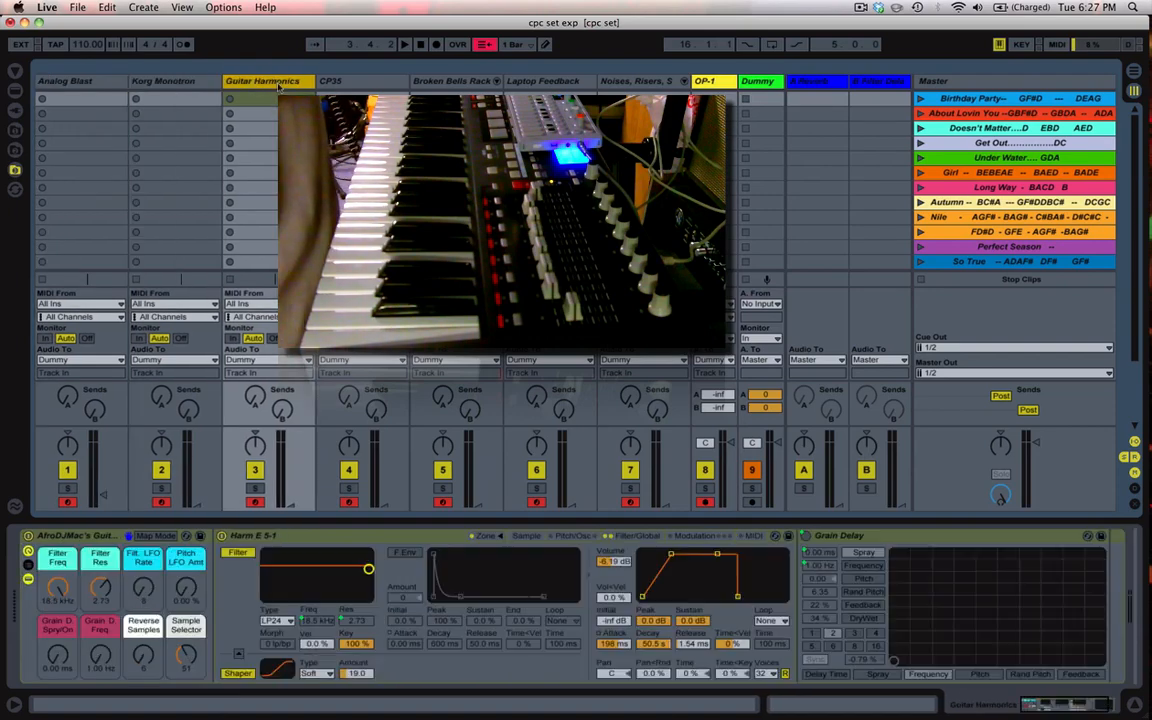
click(343, 85)
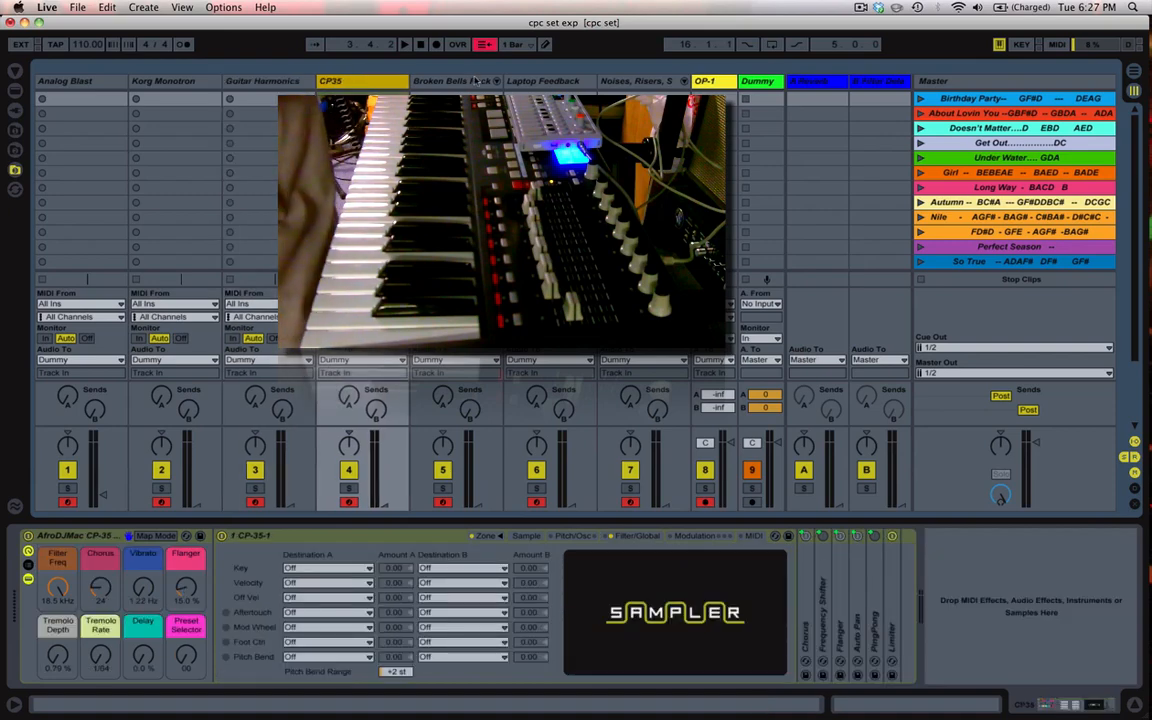
click(470, 85)
click(563, 84)
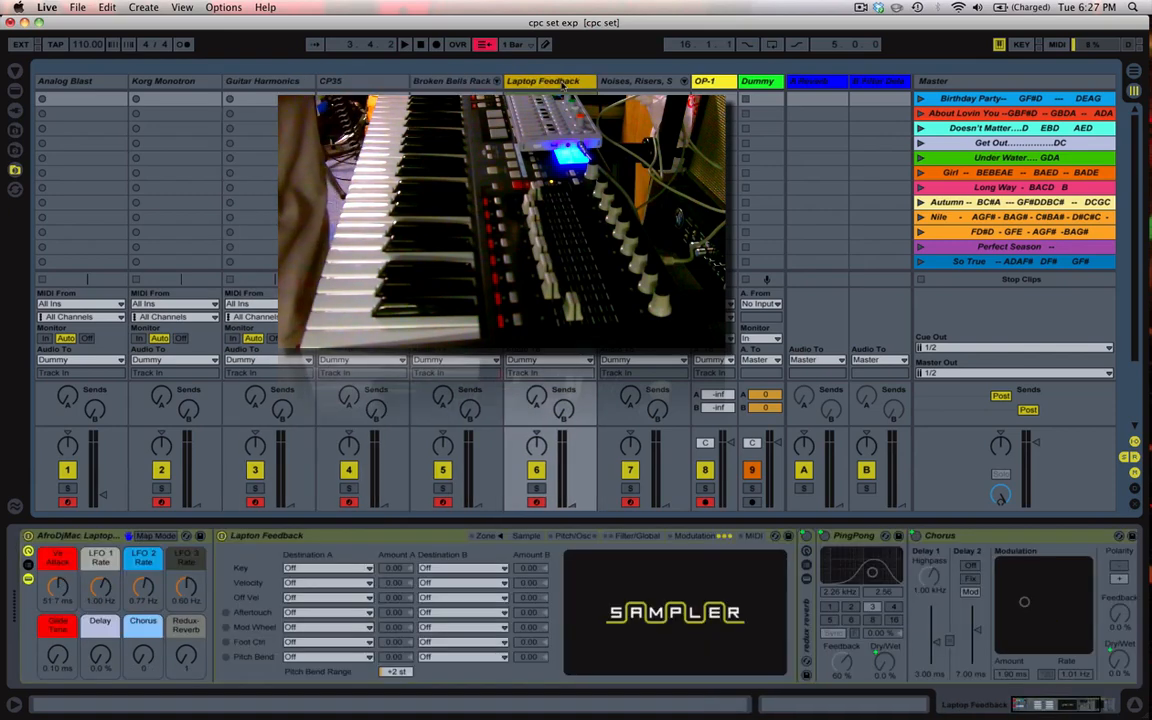
click(636, 84)
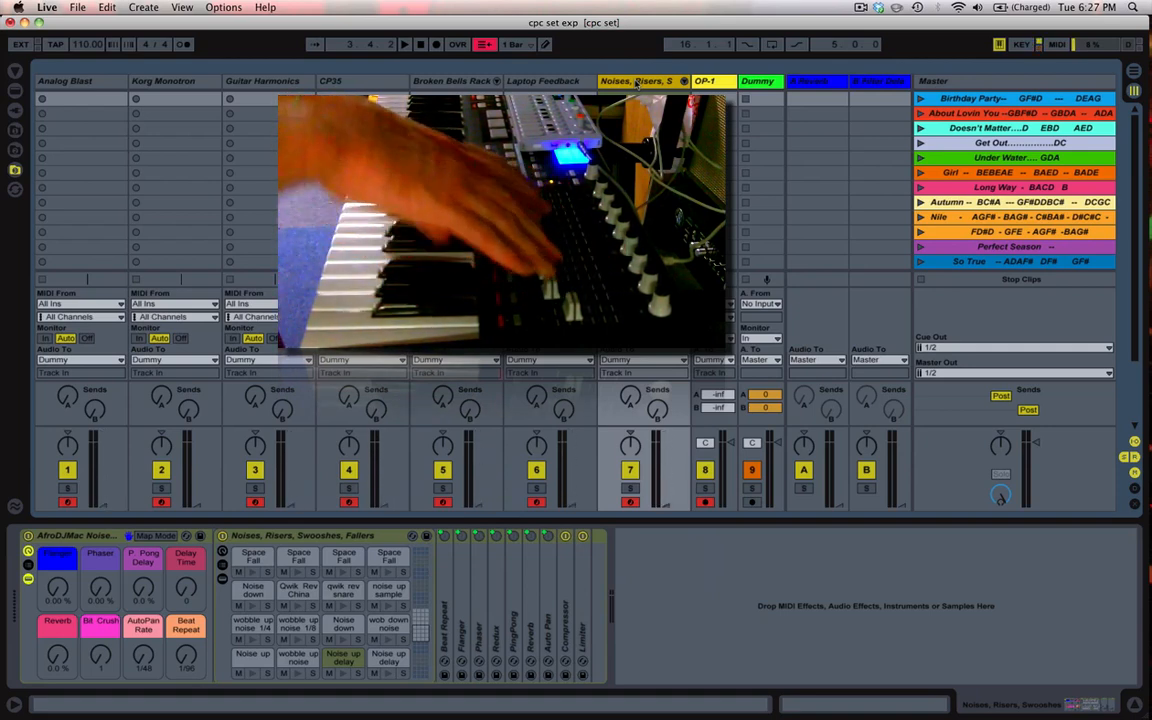
click(760, 82)
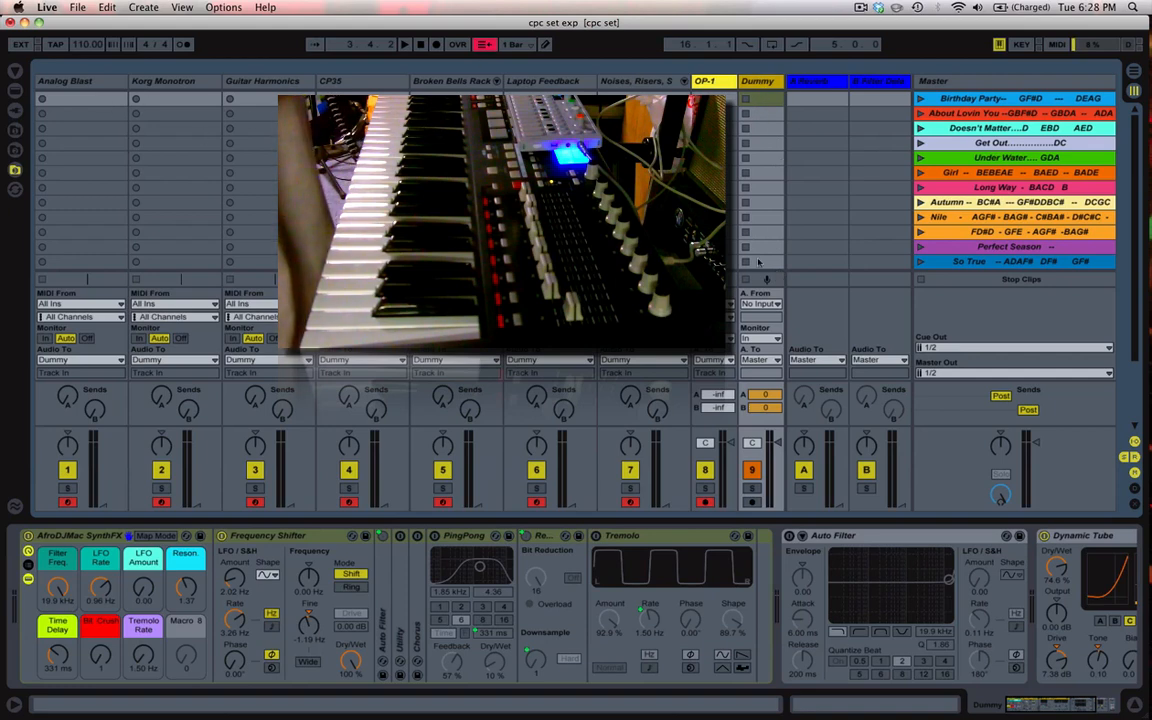
Inspect the Dummy track's AfroDJMac SynthFX rack, including the PingPong delay's Repitch, Fade and Jump mode options.
click(90, 537)
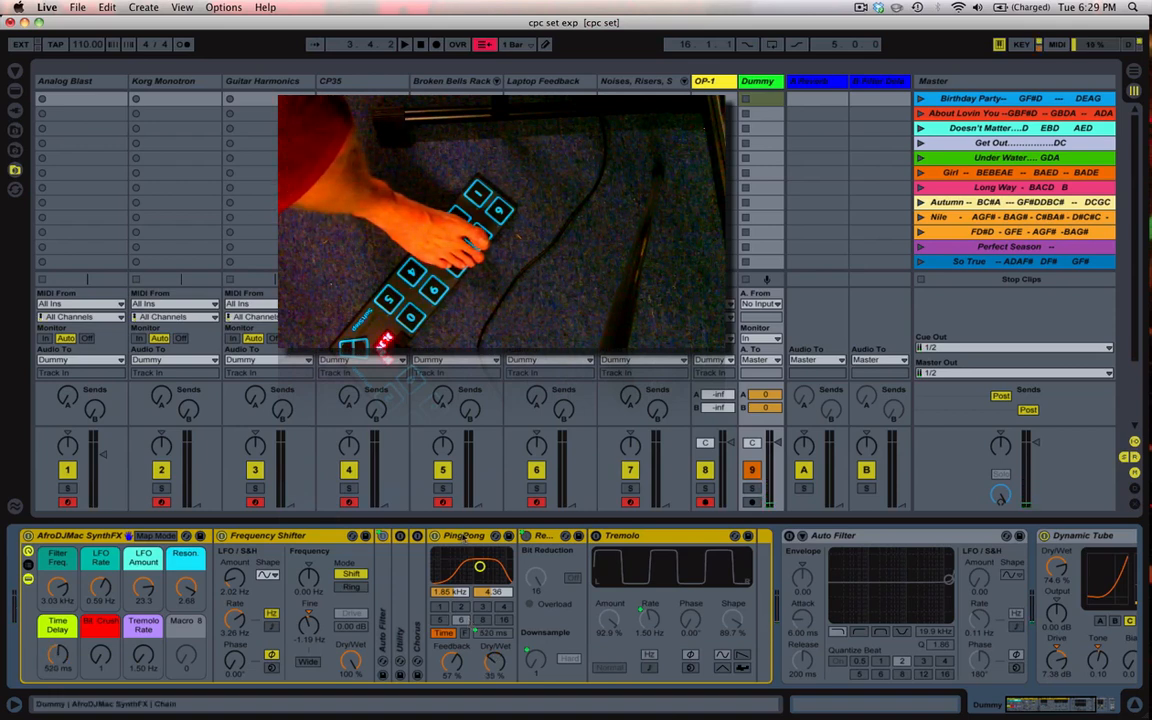
right_click(465, 536)
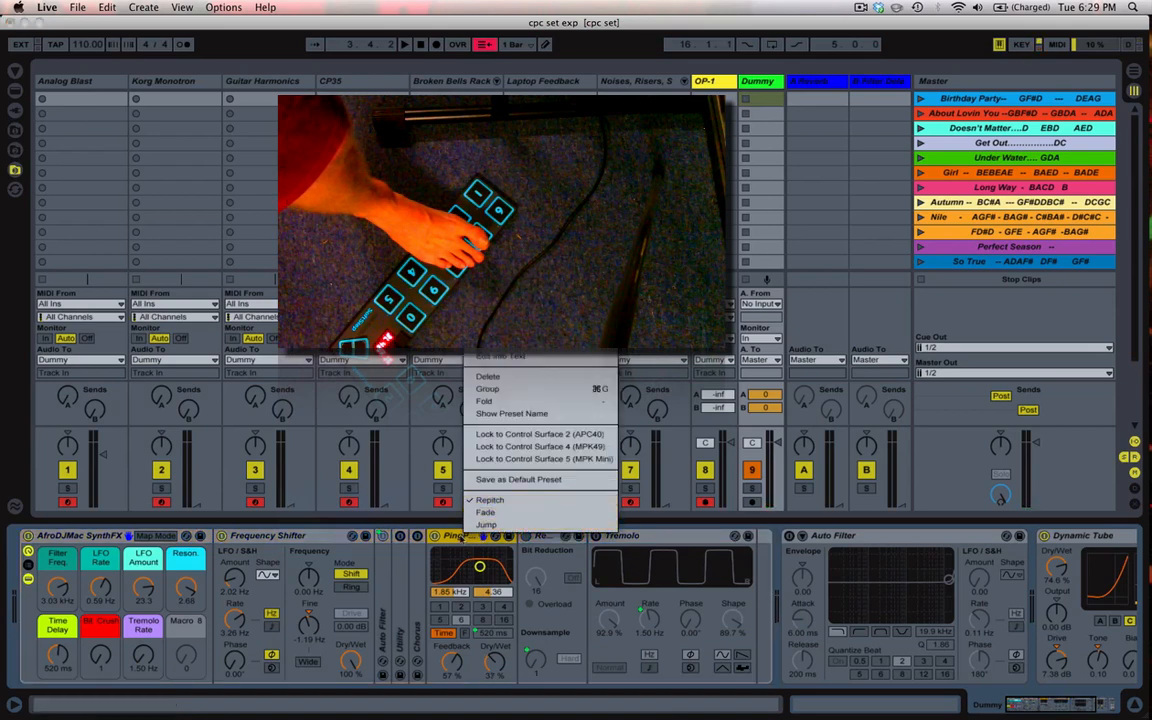
click(458, 542)
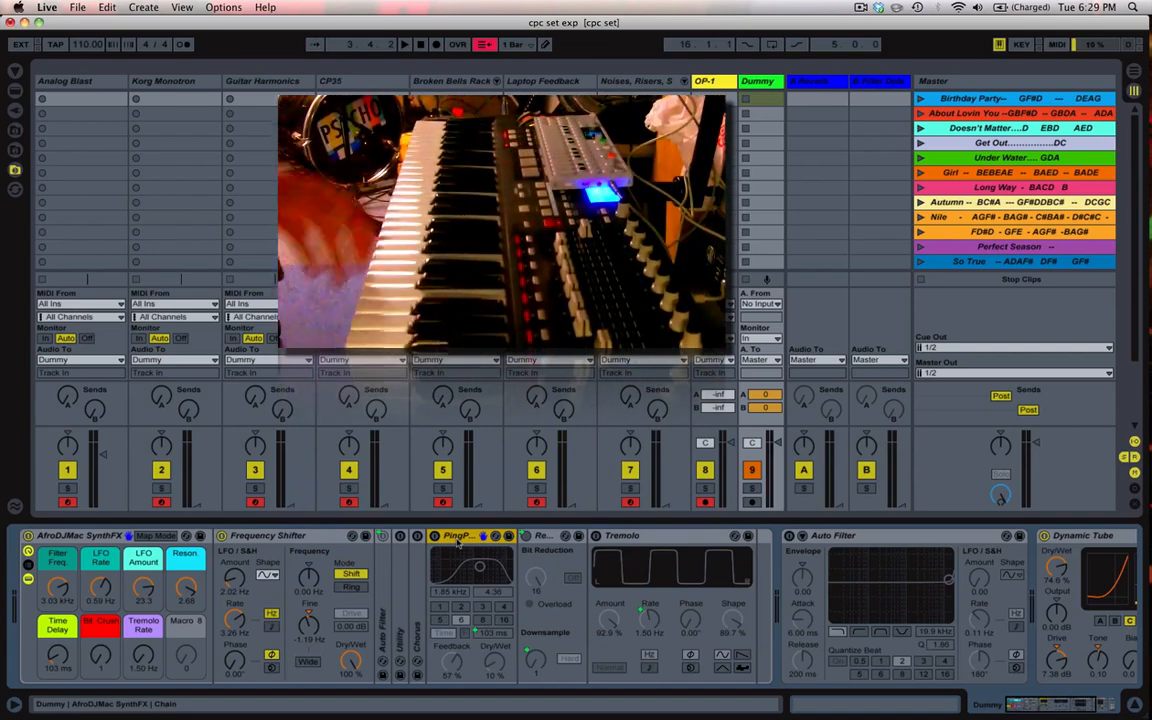
click(100, 626)
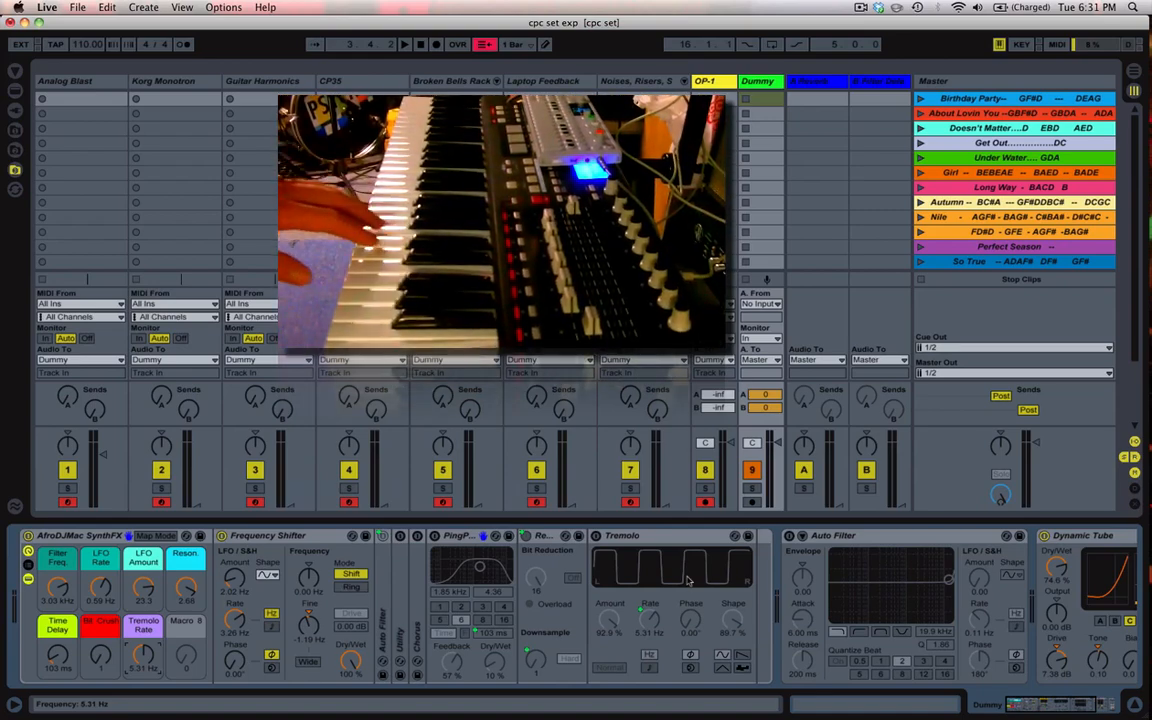
click(102, 538)
click(279, 555)
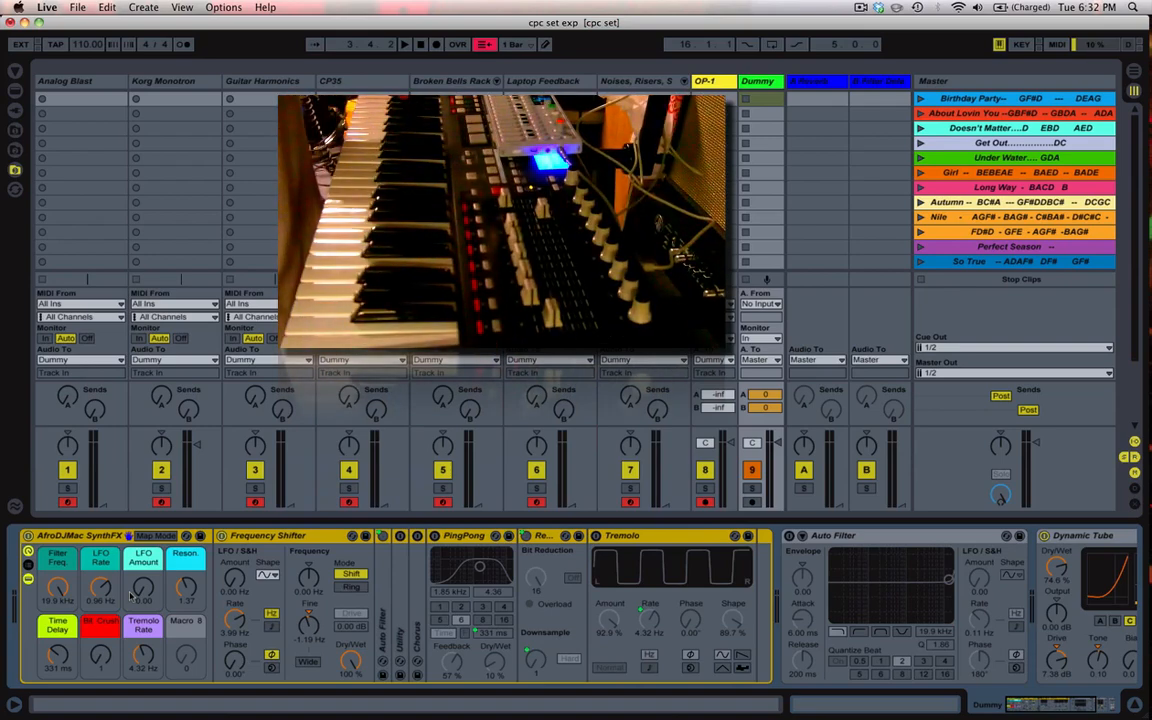
Review the MIDI mappings of the SynthFX rack's macros, including LFO Rate and Filter Freq, and hide the browser.
key(super+m)
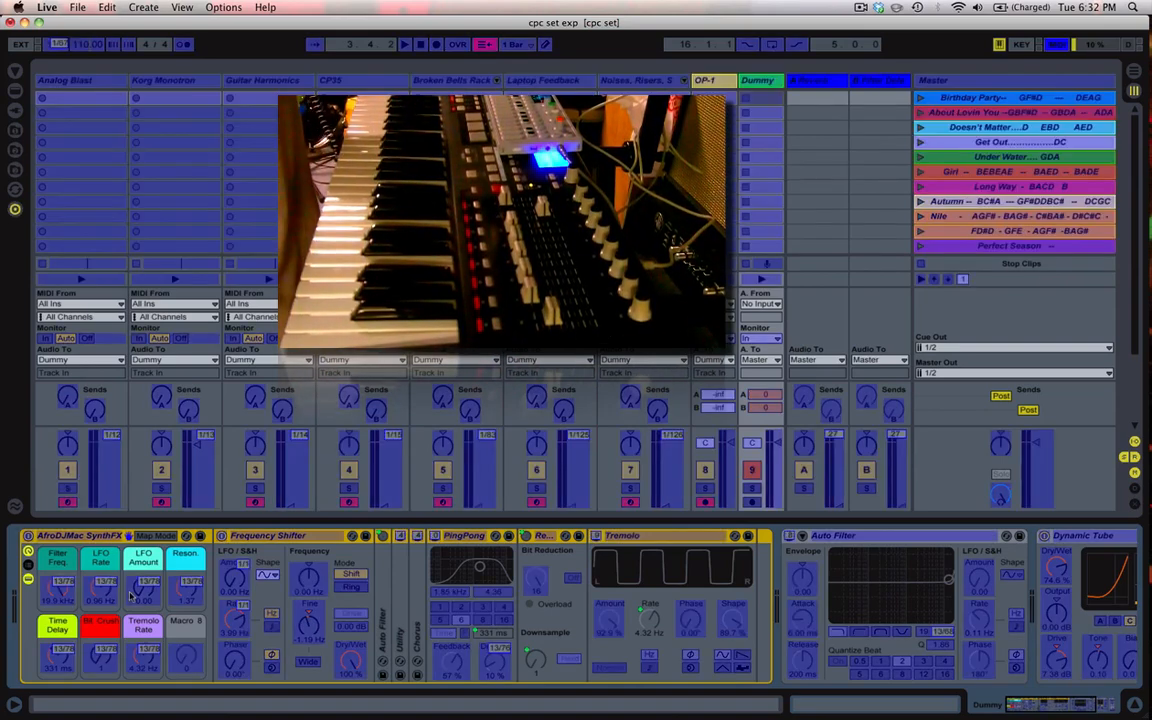
click(16, 72)
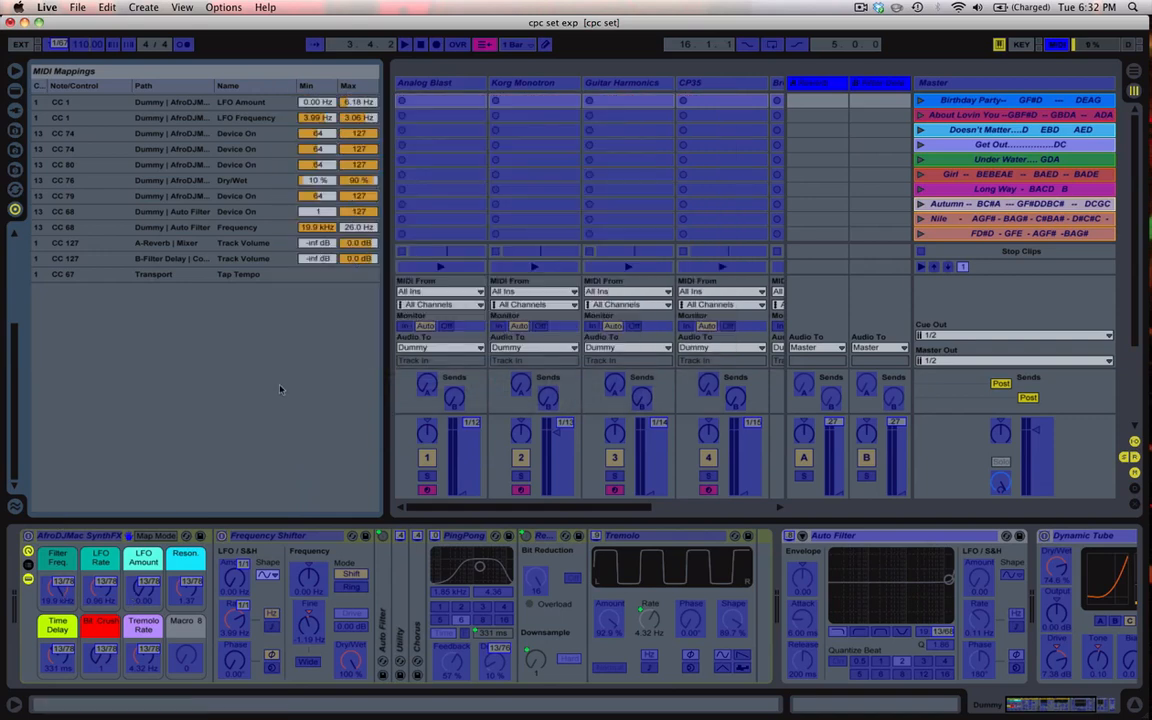
click(114, 594)
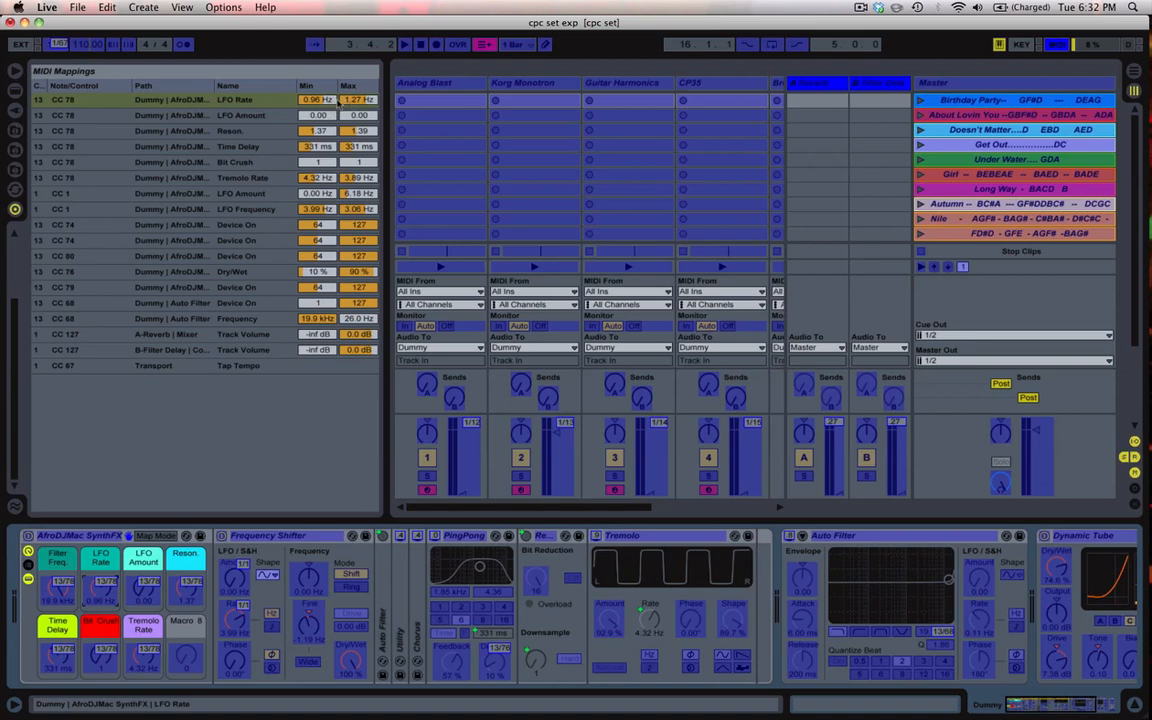
click(48, 565)
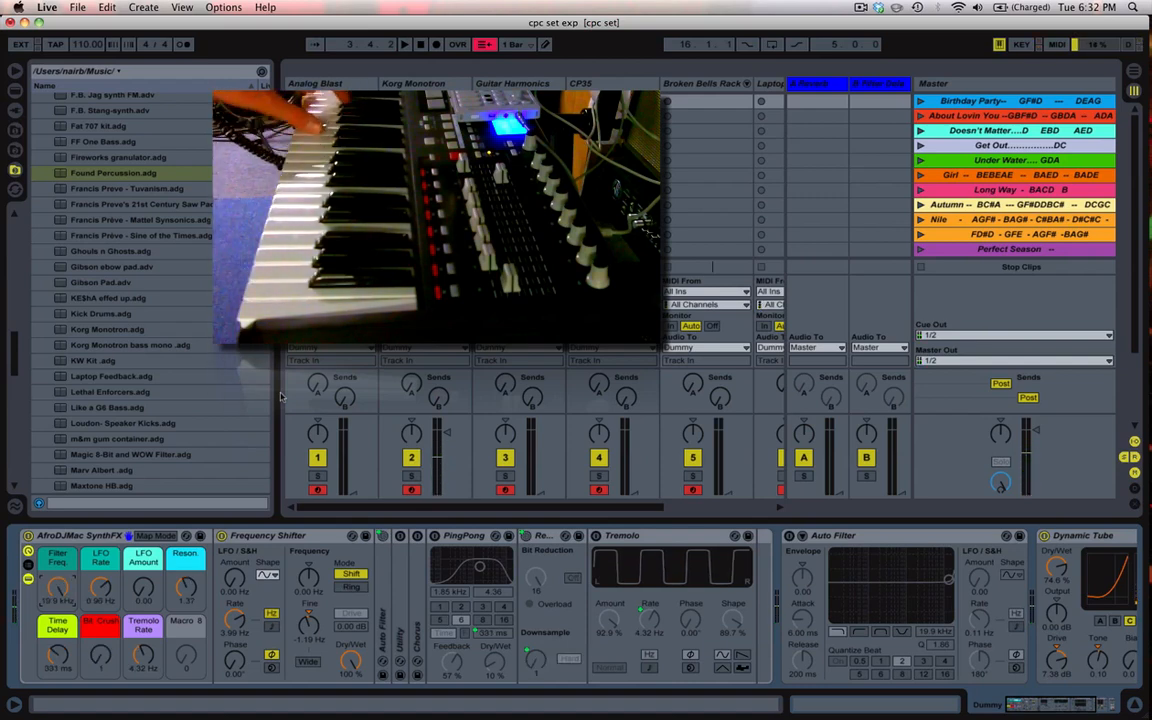
click(15, 68)
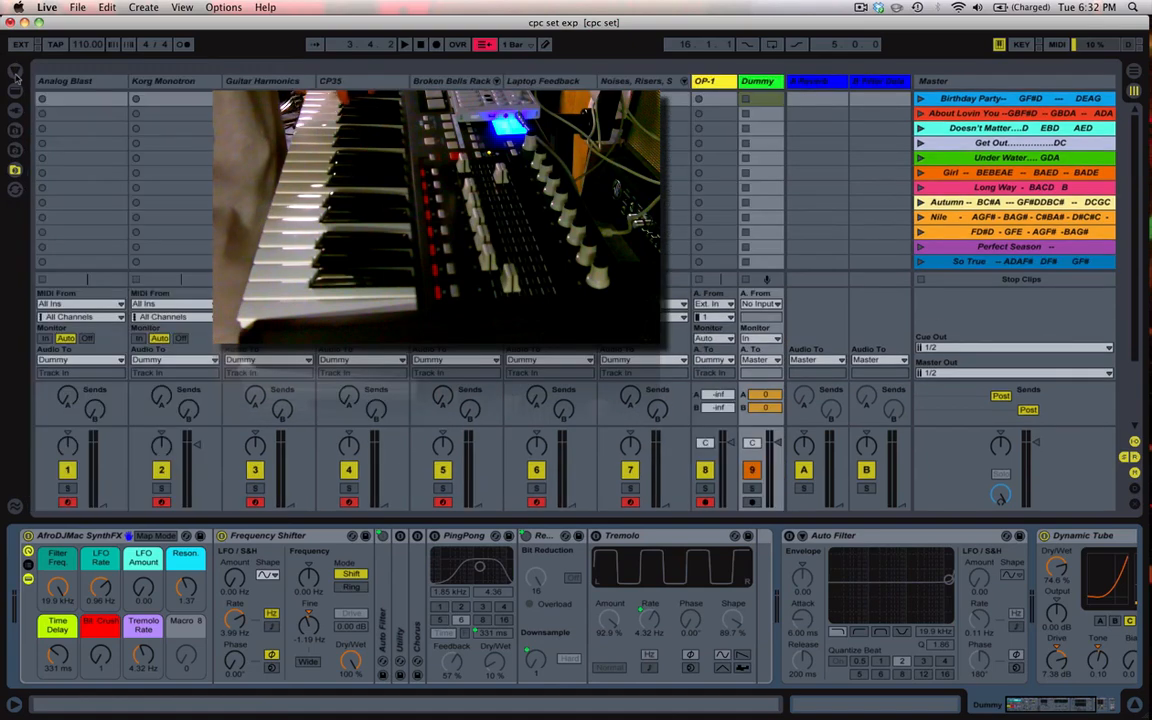
Examine the effects on the OP-1 and Dummy tracks and on the A Reverb and B Filter Delay return tracks.
click(719, 80)
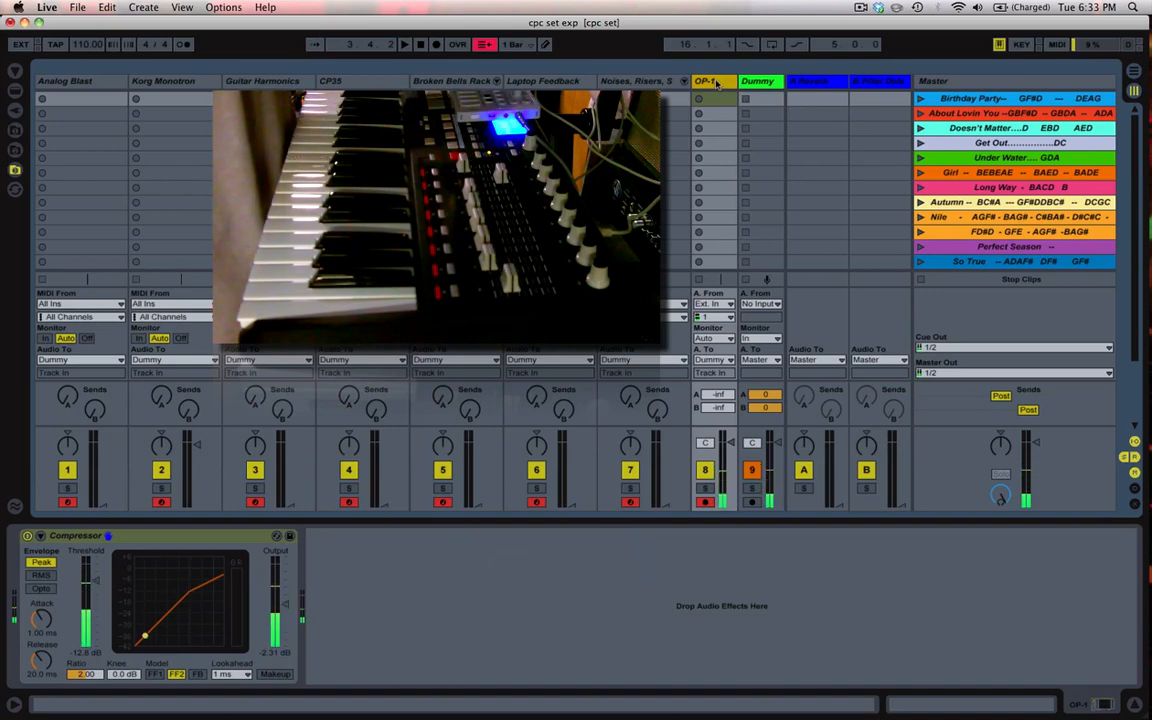
click(766, 86)
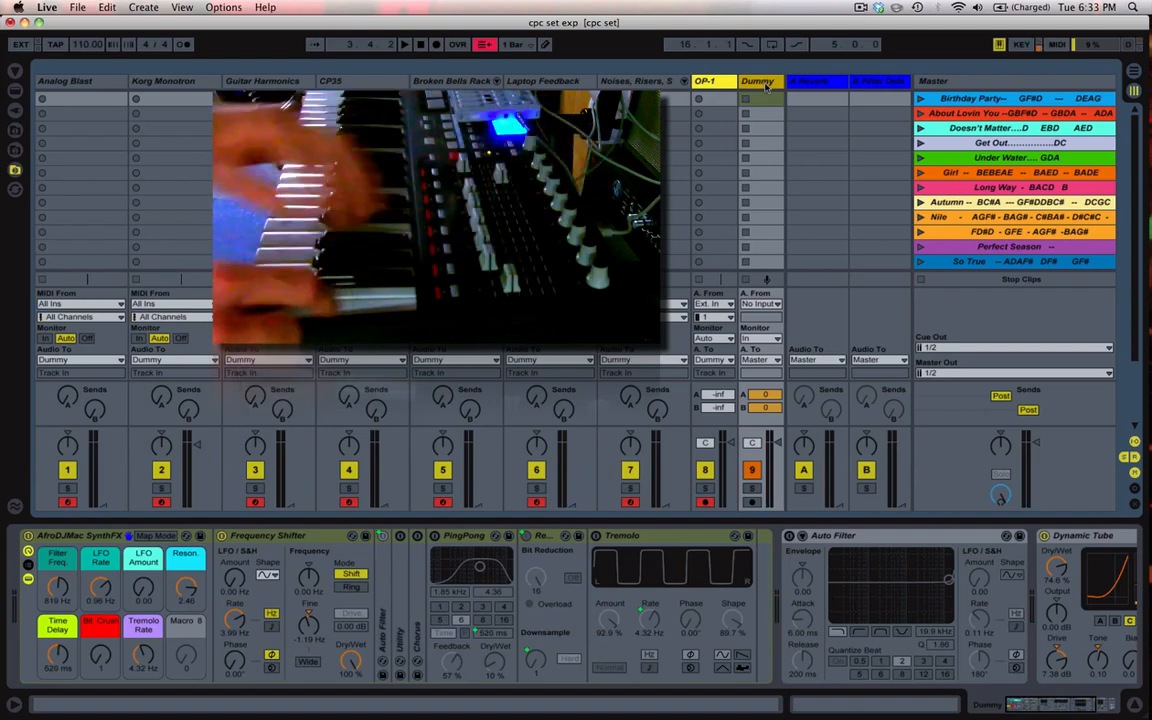
click(831, 82)
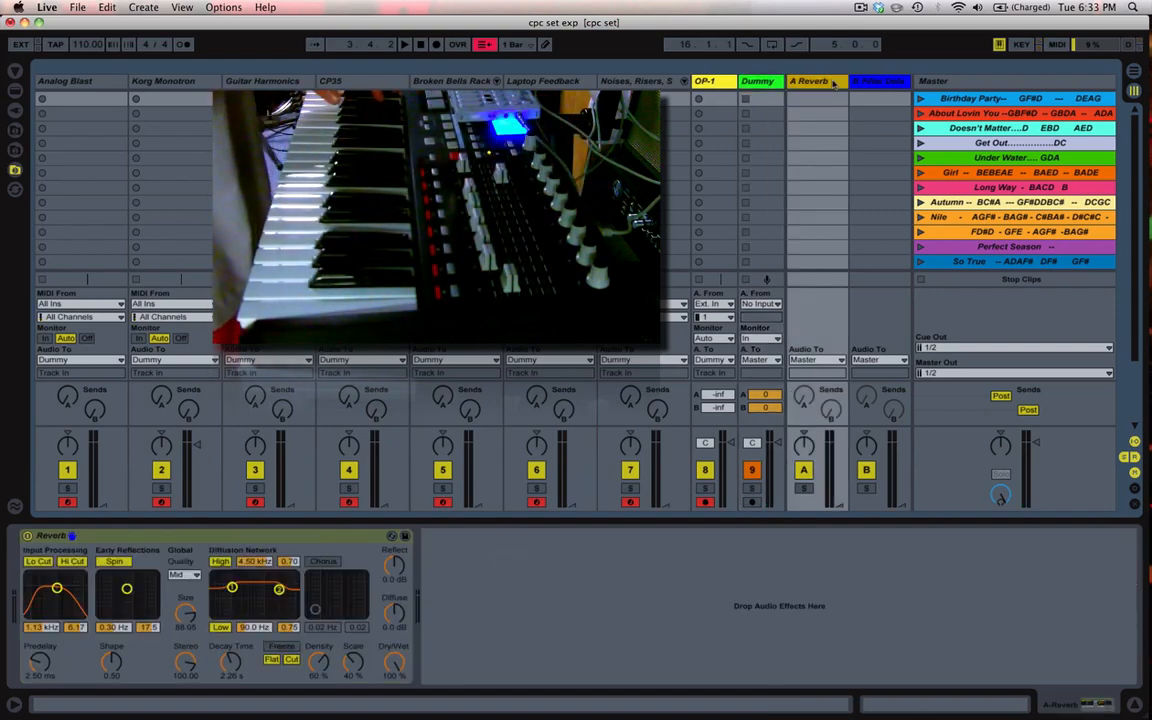
click(856, 85)
click(823, 87)
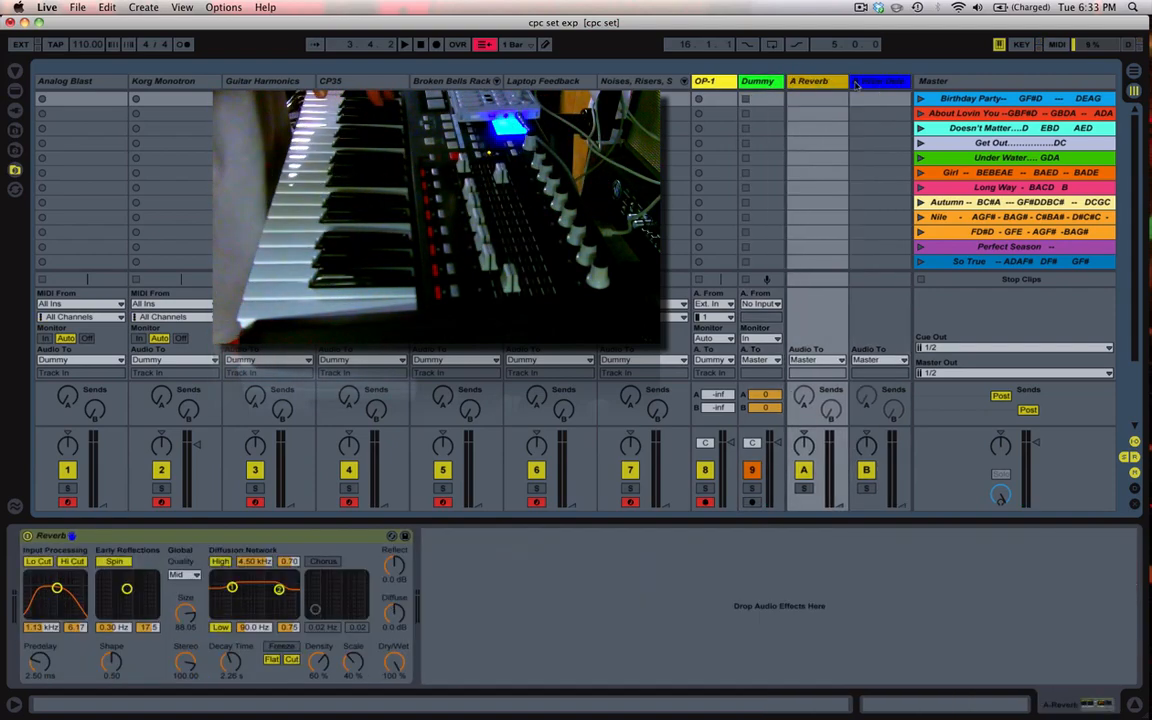
click(881, 85)
click(814, 87)
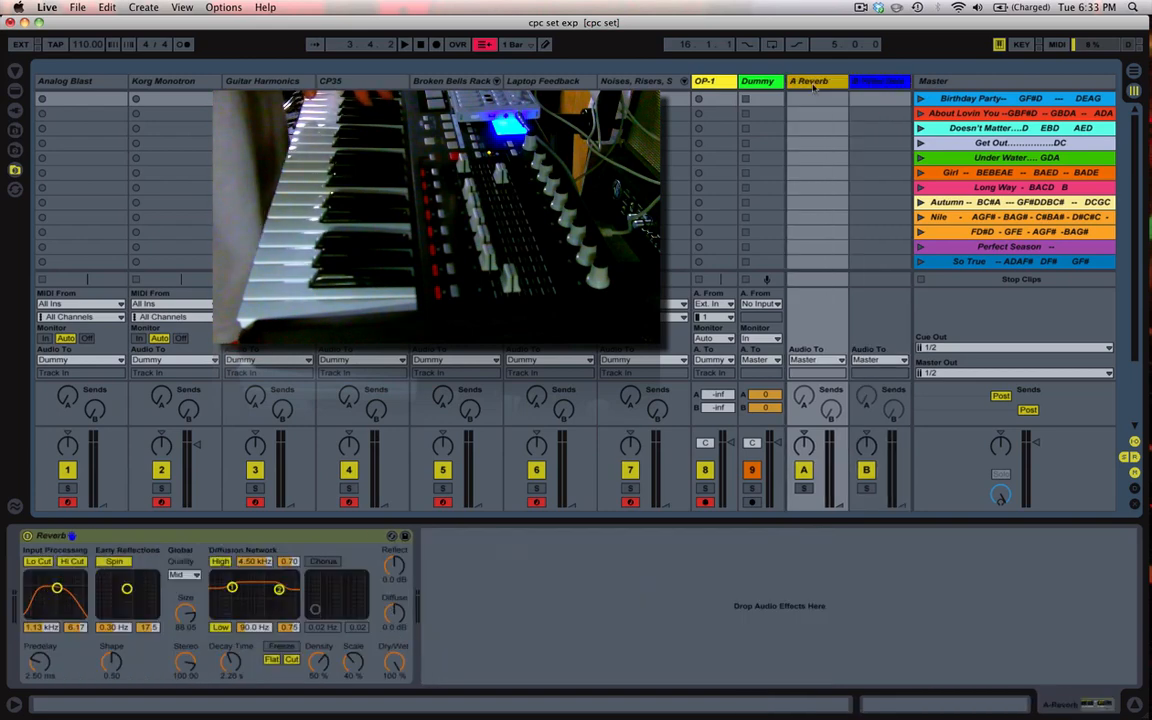
click(863, 86)
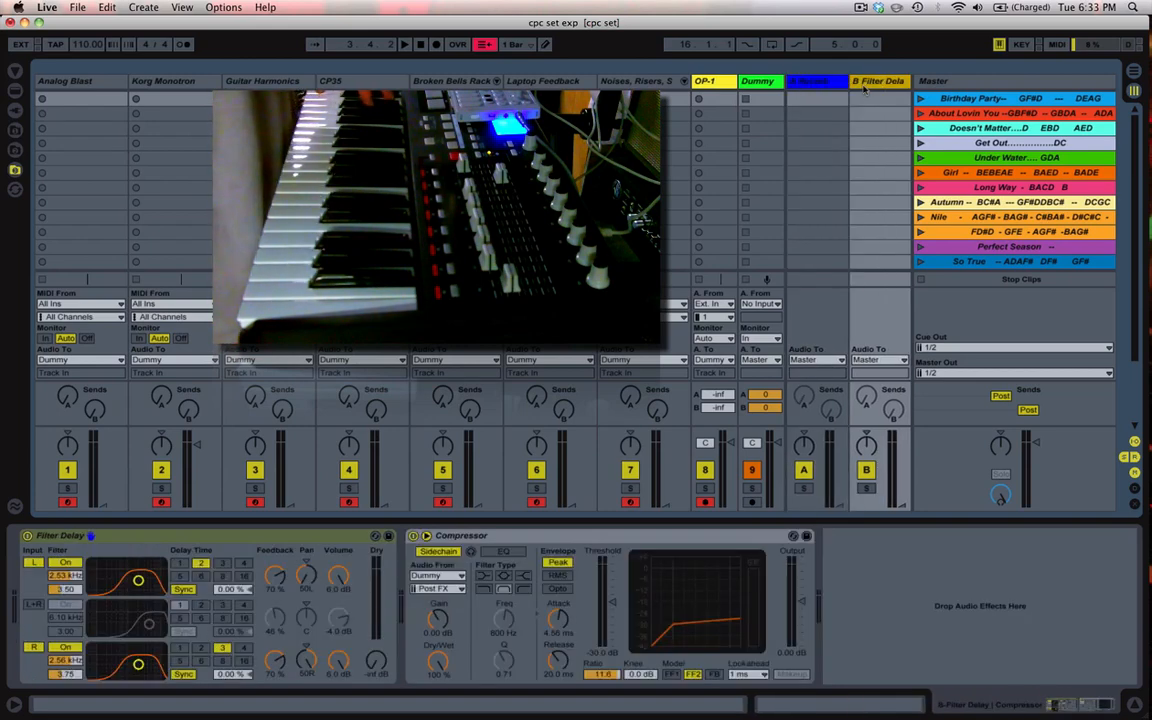
click(748, 86)
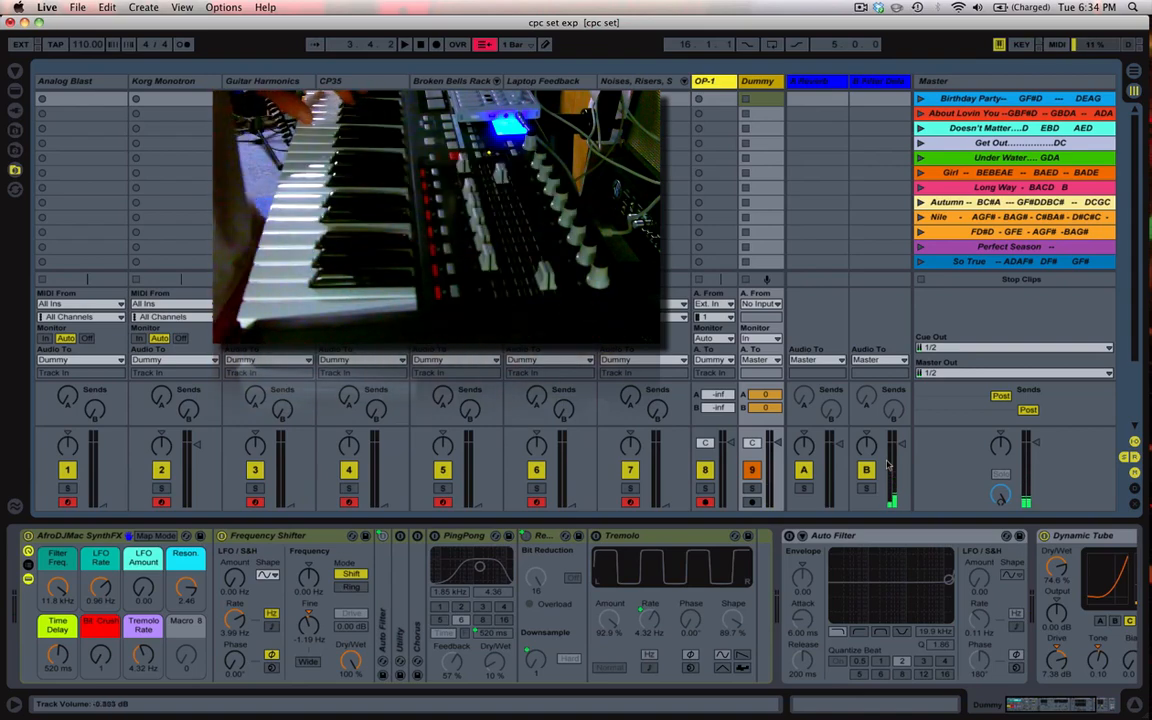
Bypass the sidechain Compressor on the B Filter Delay return track and re-enable it to compare the sound.
click(895, 86)
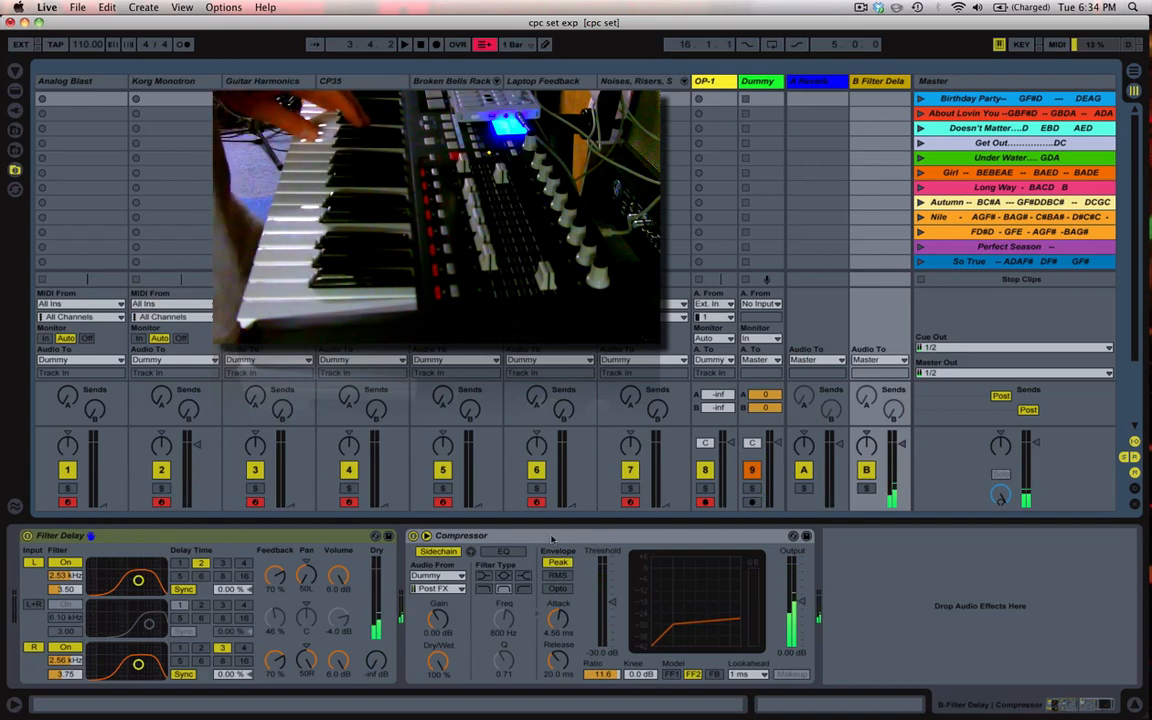
click(479, 538)
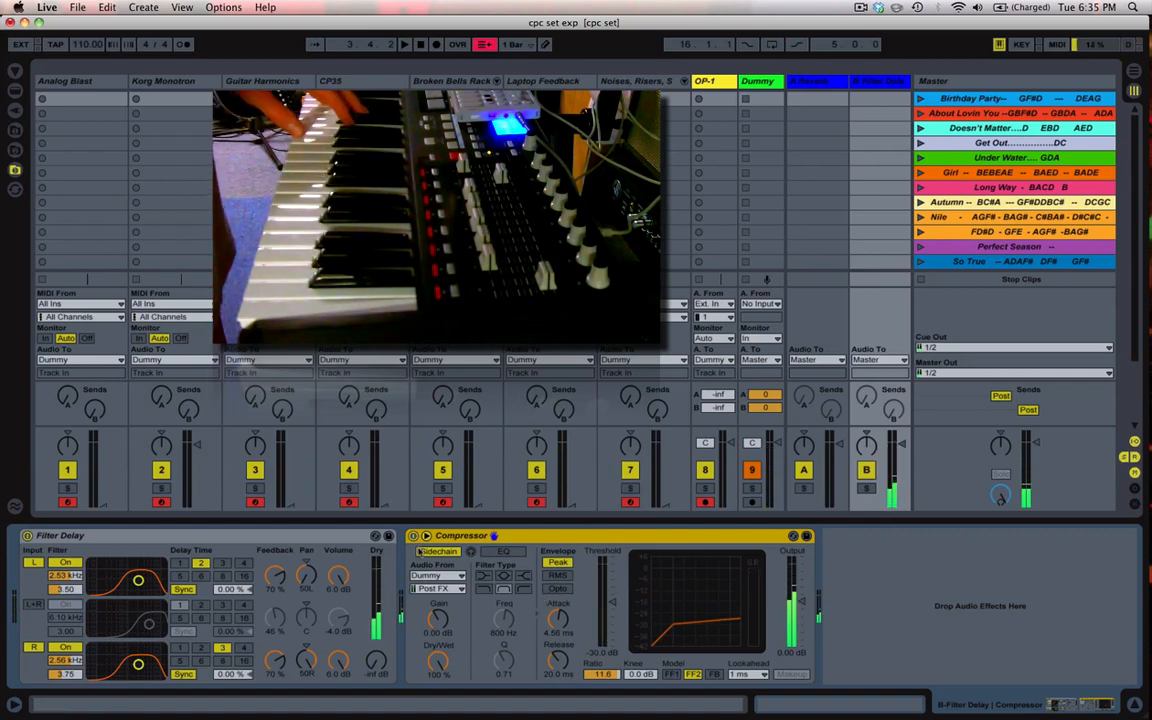
click(413, 536)
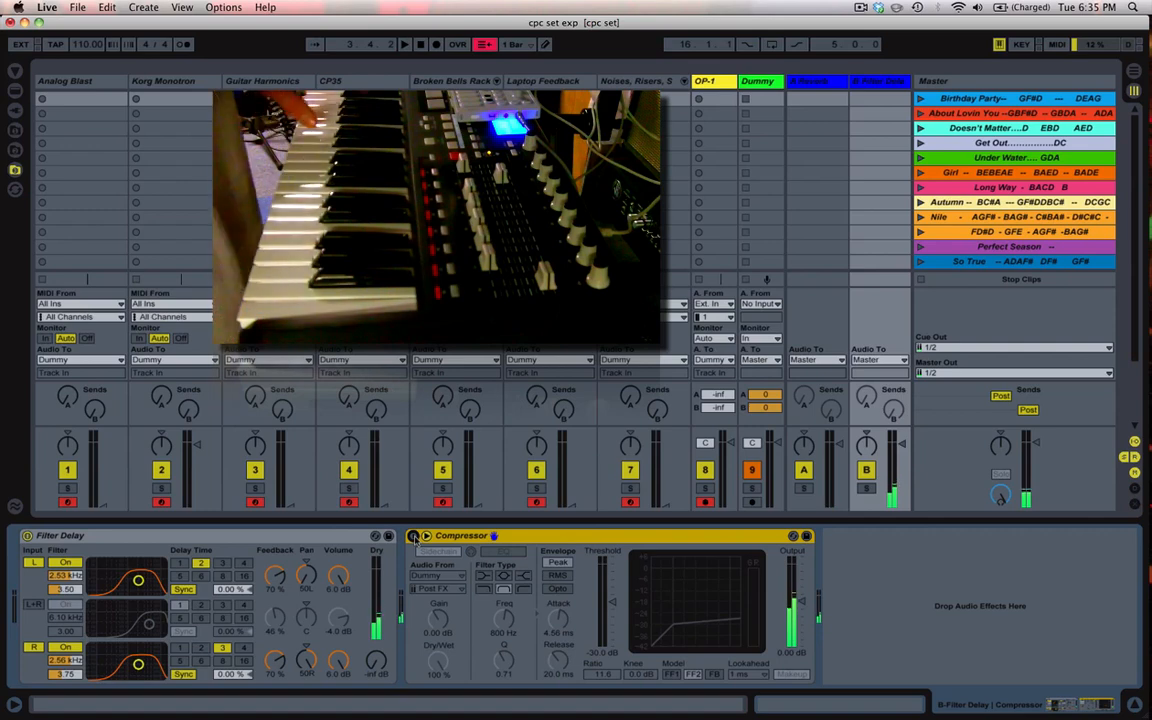
click(413, 537)
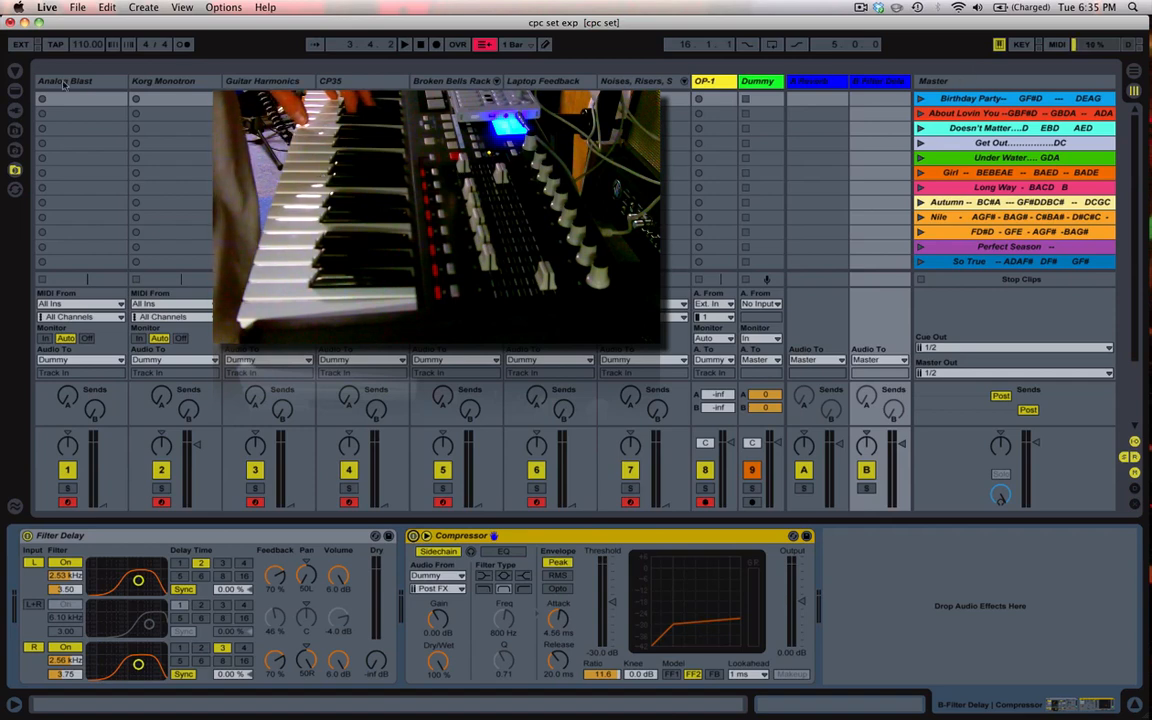
Compare the Analog Blast track's synth device with the effects chain on the Dummy track.
click(99, 80)
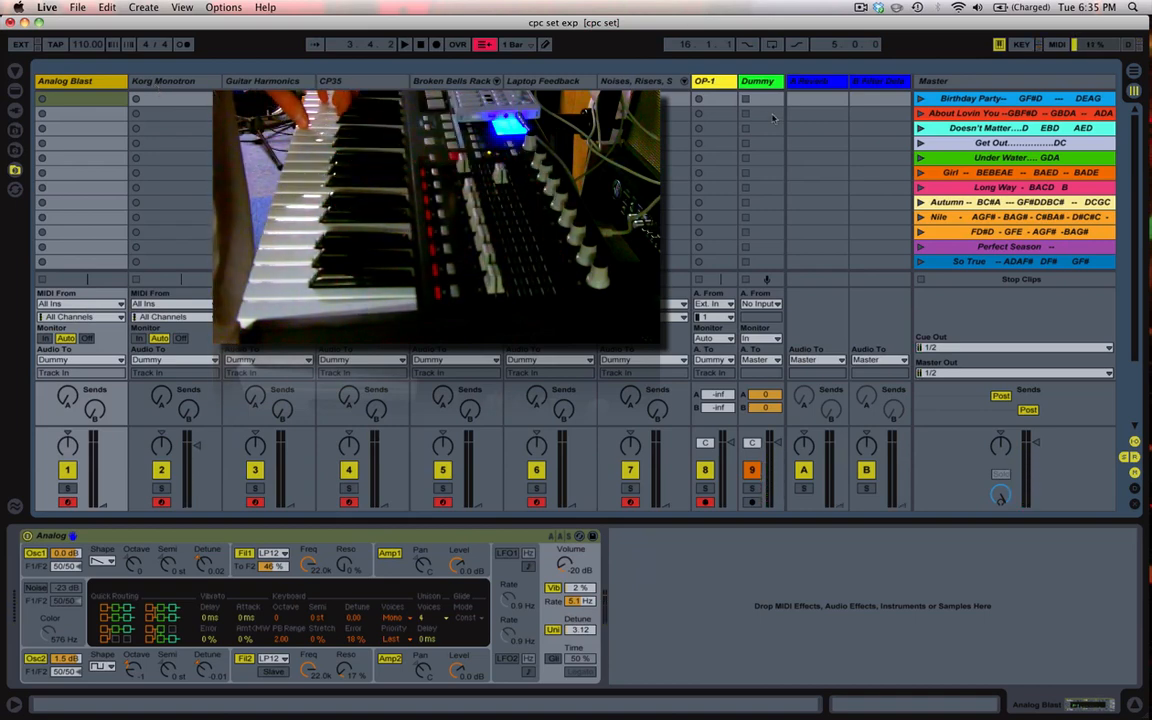
click(758, 80)
click(97, 81)
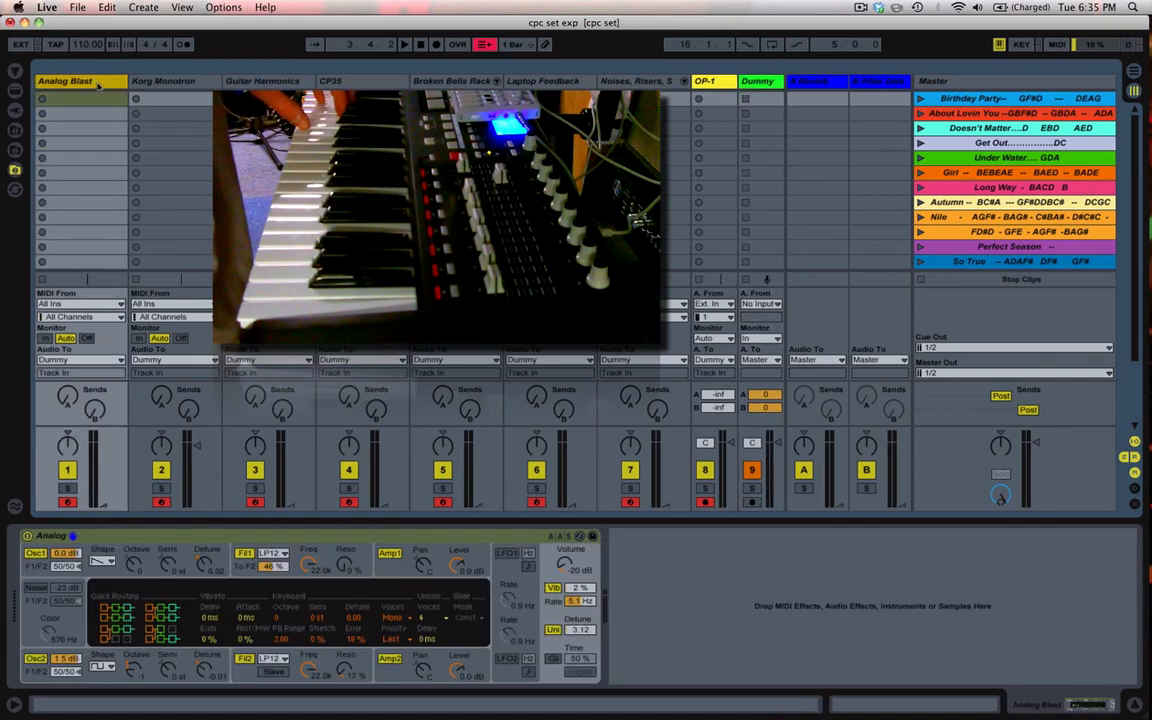
click(759, 84)
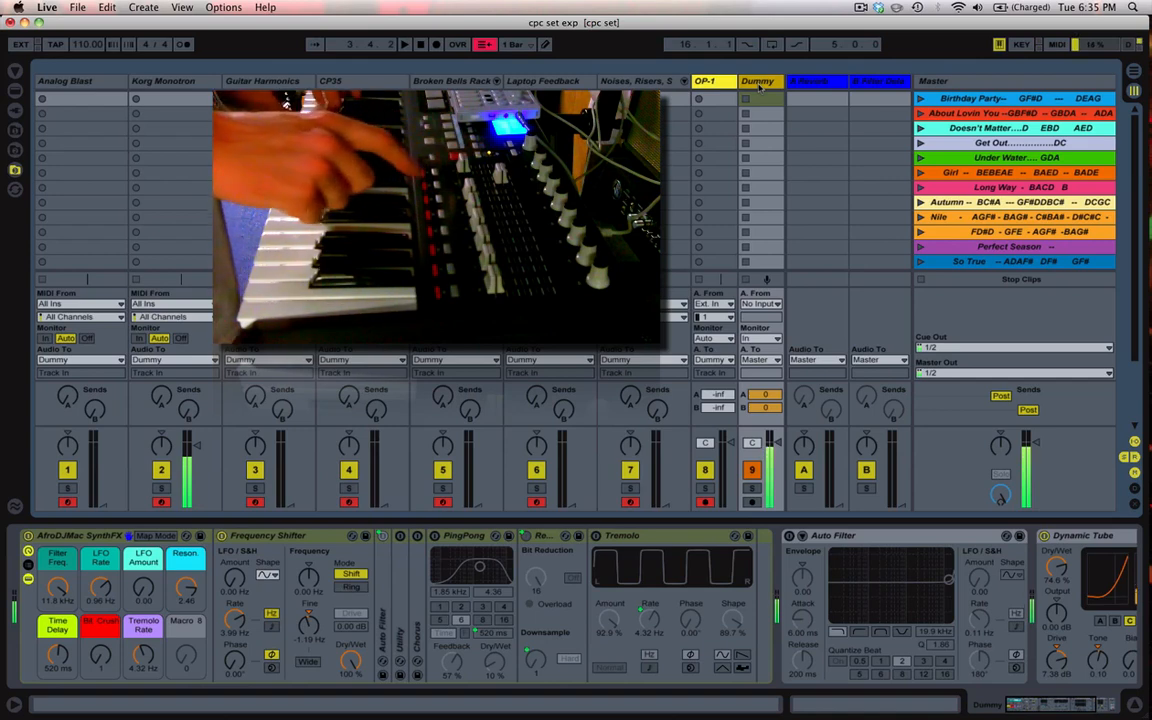